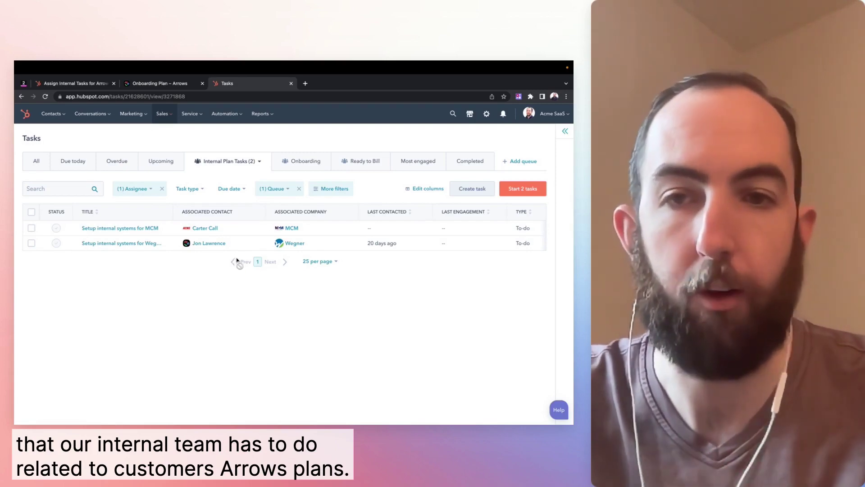
- Start the 2 queued tasks, opening 'Setup internal systems for MCM' as task 1 of 2
left_click(523, 188)
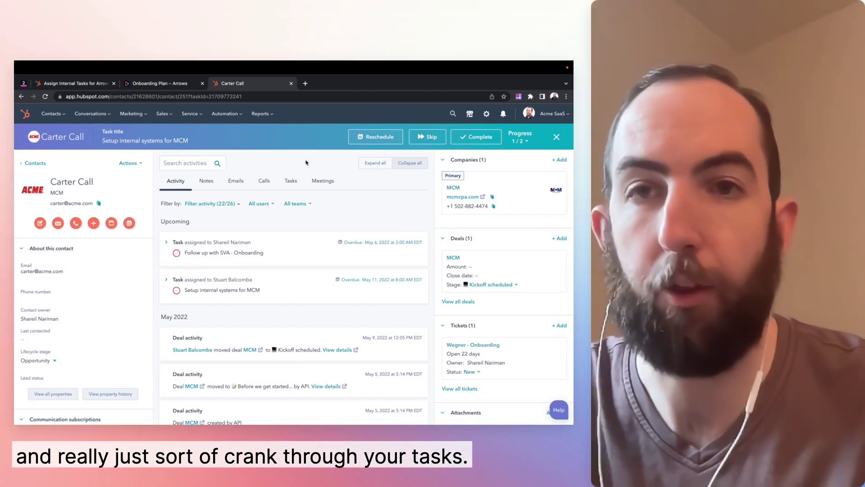
key("ctrl+1")
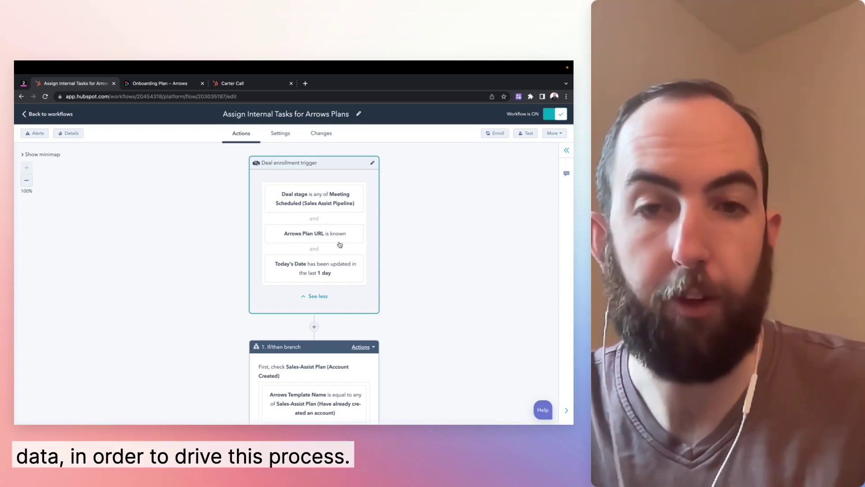
scroll(340, 244, "down", 2)
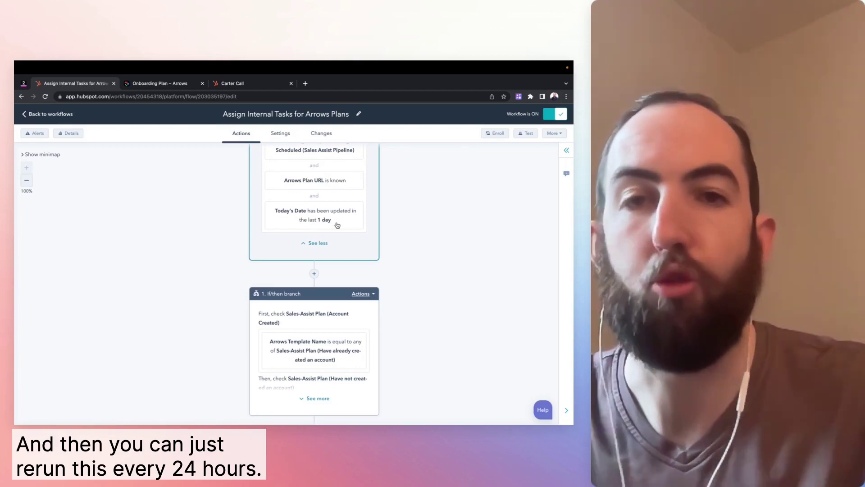
scroll(337, 225, "down", 3)
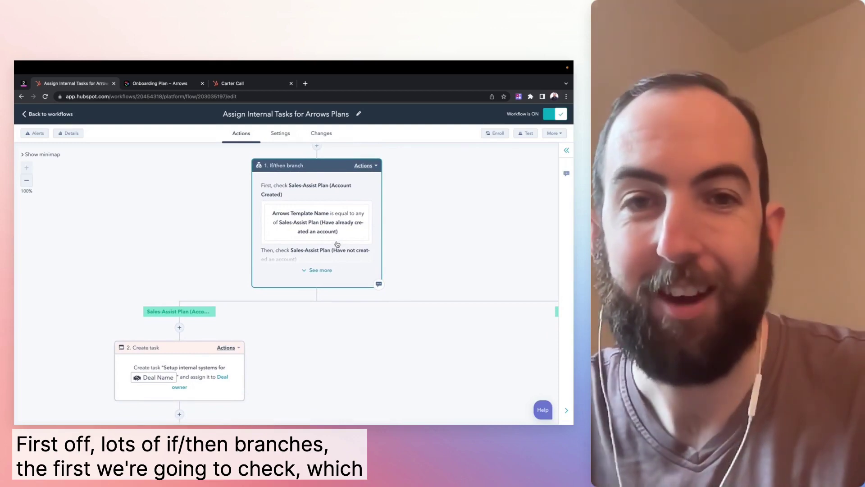
scroll(327, 200, "down", 1)
scroll(327, 200, "left", 1)
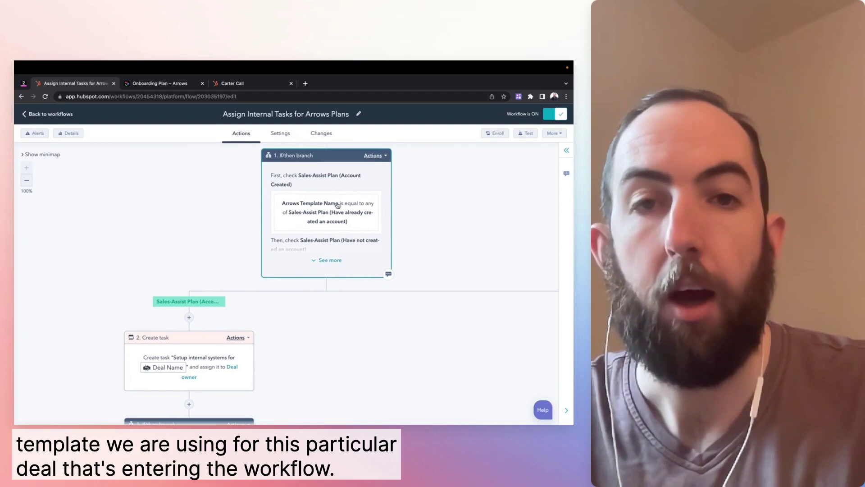
scroll(337, 206, "up", 1)
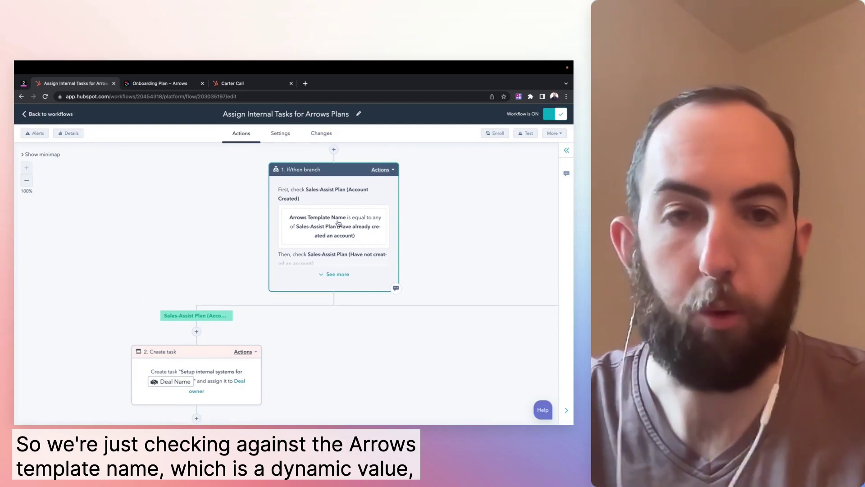
scroll(346, 271, "down", 1)
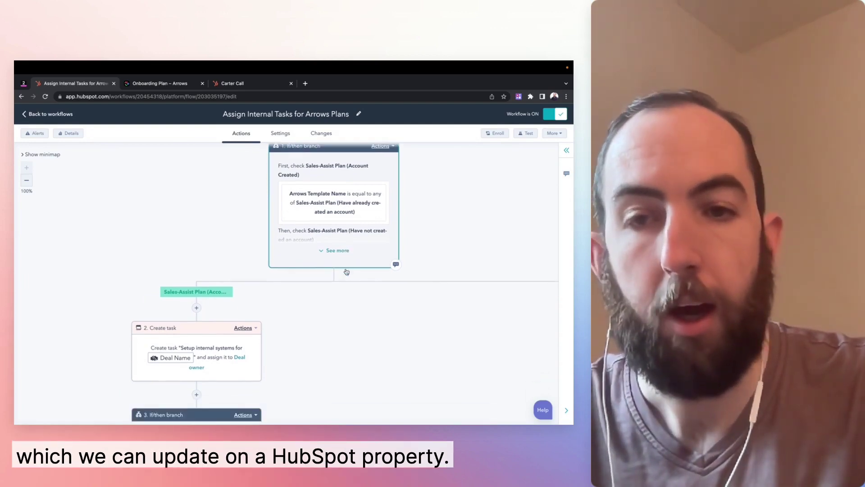
scroll(346, 271, "right", 3)
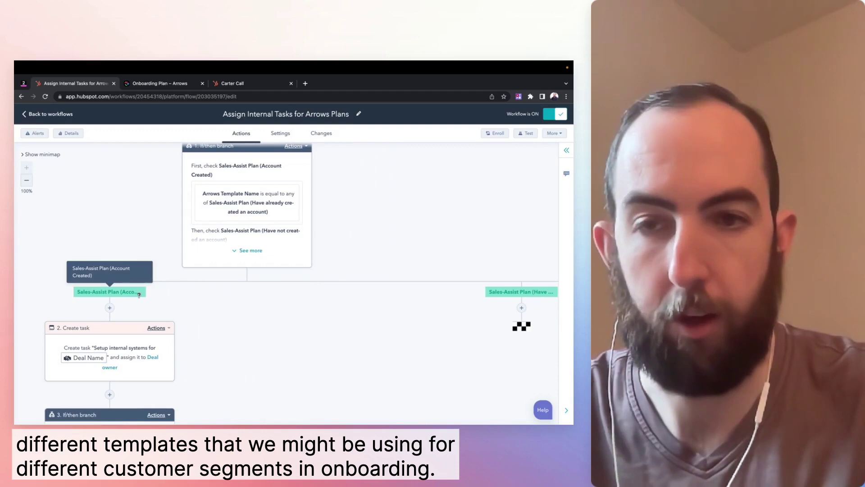
scroll(138, 296, "down", 5)
scroll(139, 295, "left", 3)
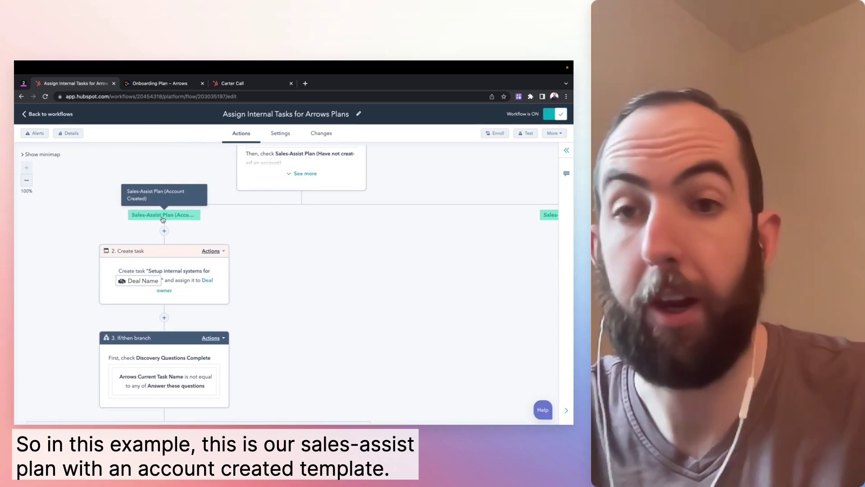
scroll(163, 220, "down", 4)
scroll(228, 231, "left", 3)
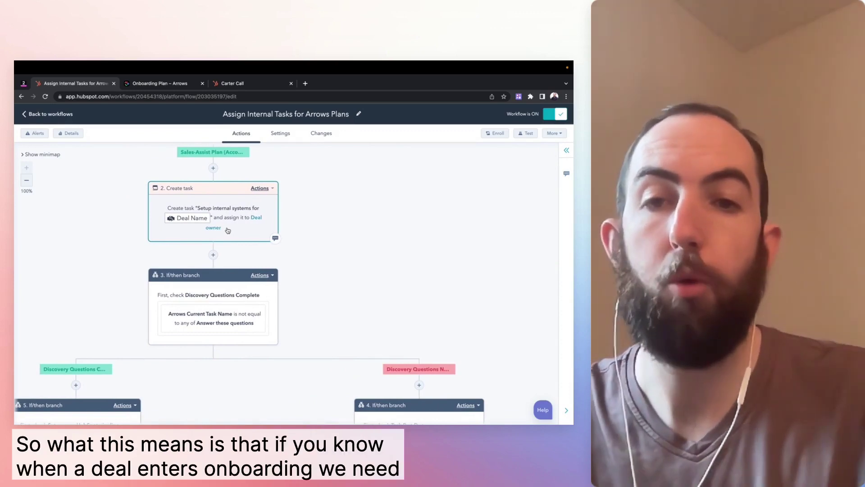
- Set the Create task step's due date to 0 days at 8:00 AM, check queue and owner, and close
left_click(227, 213)
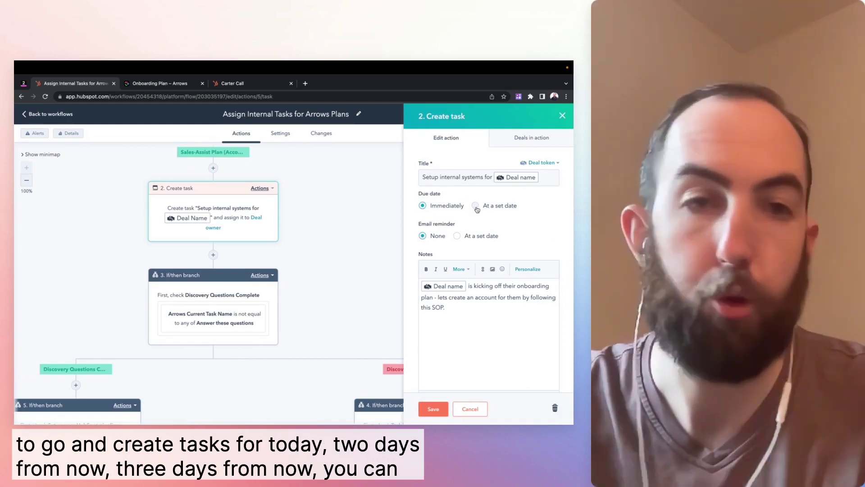
left_click(476, 207)
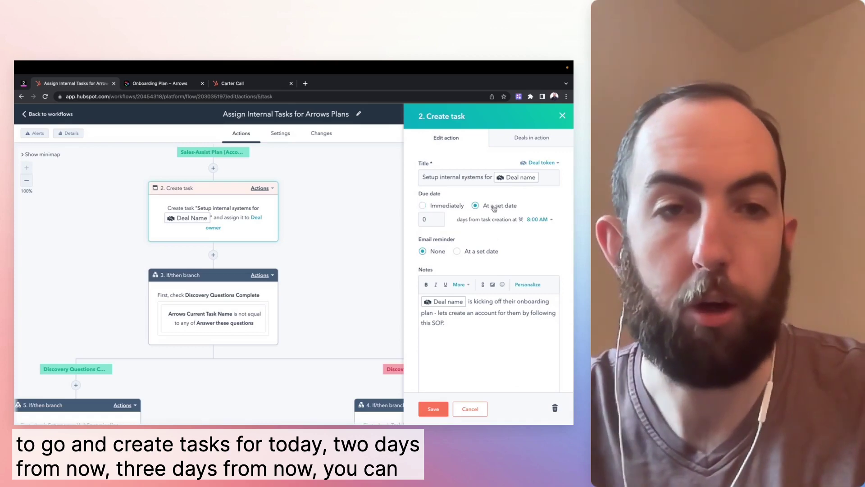
left_click(434, 220)
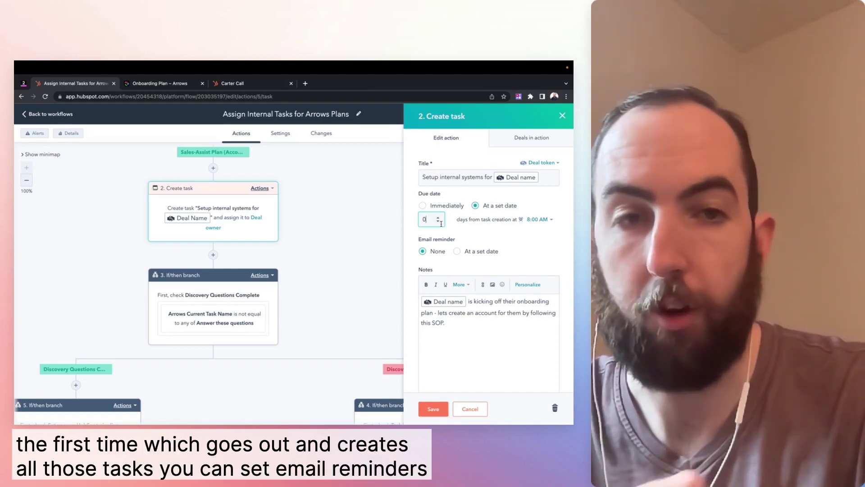
scroll(493, 272, "down", 1)
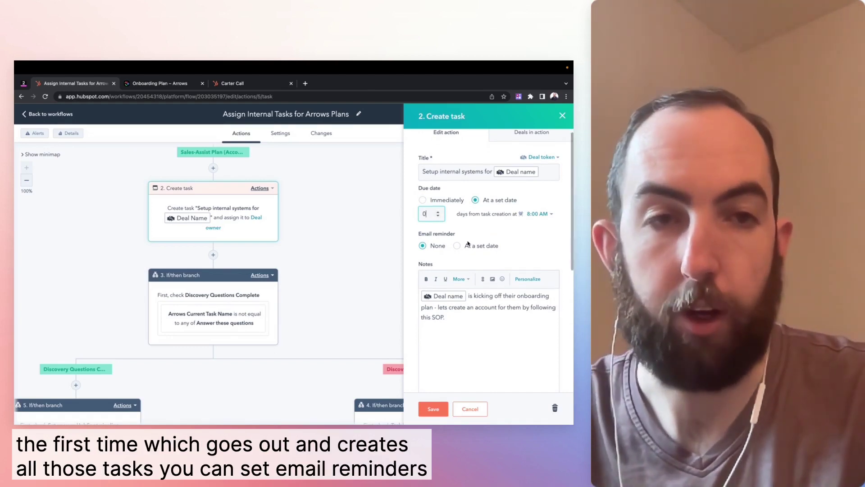
scroll(449, 265, "down", 4)
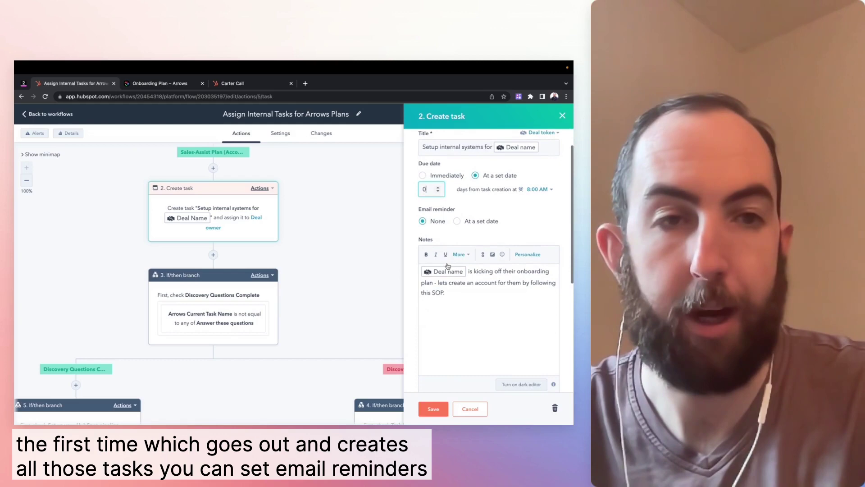
scroll(468, 265, "down", 5)
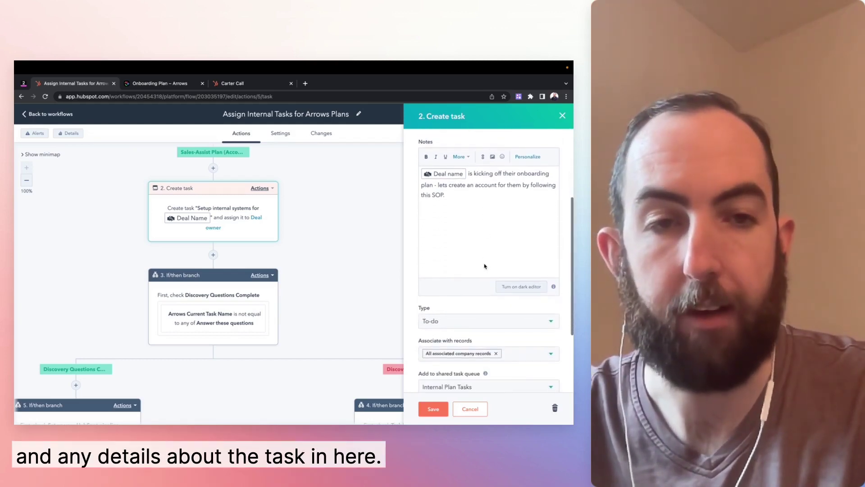
scroll(478, 289, "down", 1)
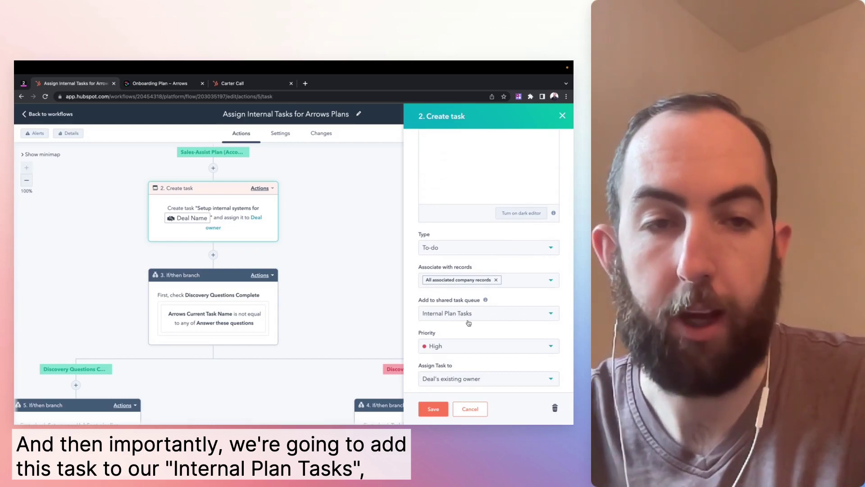
scroll(471, 316, "down", 2)
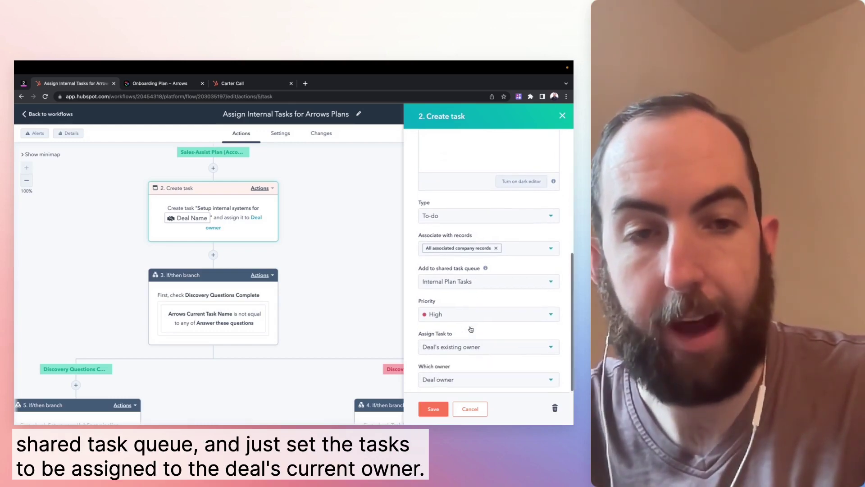
scroll(444, 347, "down", 1)
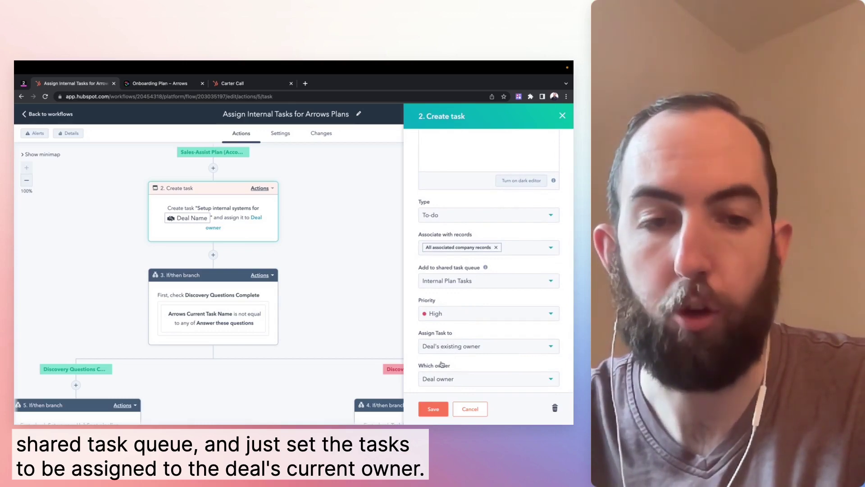
left_click(467, 411)
- Pan the workflow canvas to inspect the Discovery Questions Complete branch condition on 'Answer these questions'
scroll(298, 291, "down", 5)
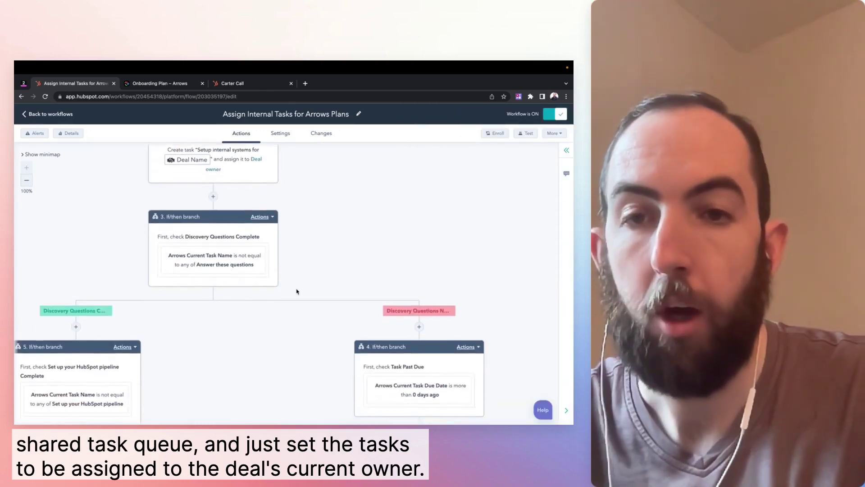
scroll(298, 291, "left", 4)
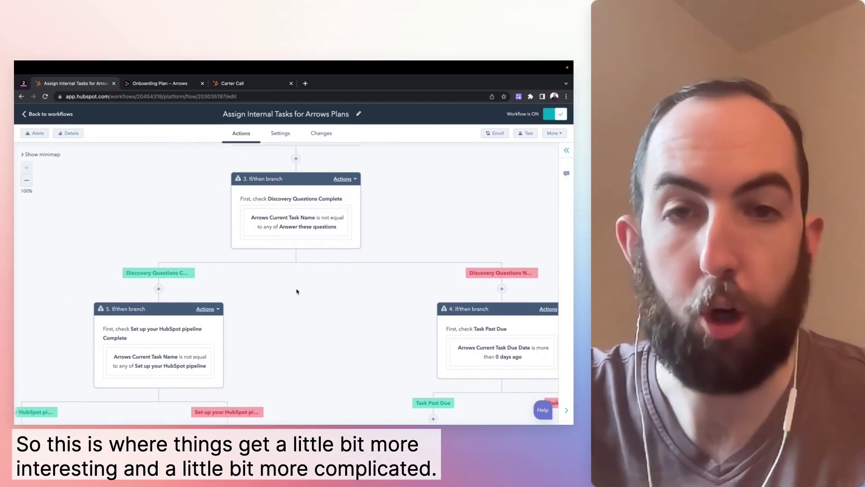
scroll(294, 262, "up", 2)
scroll(294, 262, "right", 2)
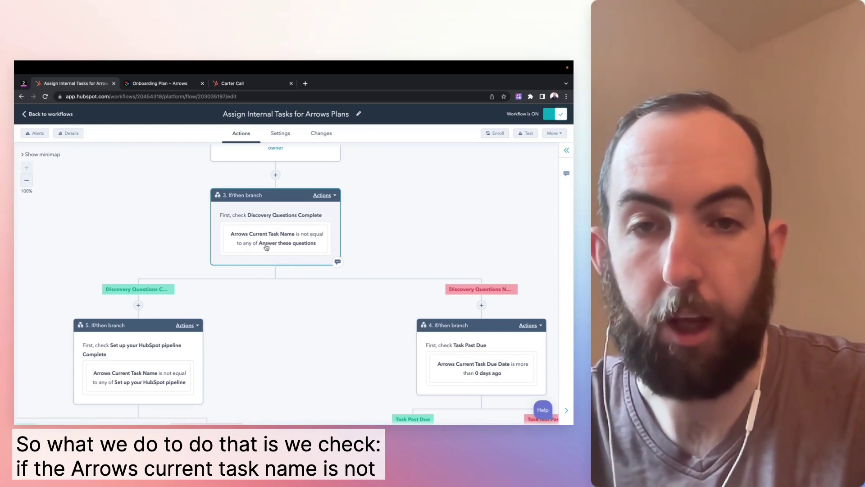
- Check the Arrows onboarding plan's task names, then pan the workflow to the Set up your HubSpot pipeline branch
left_click(166, 87)
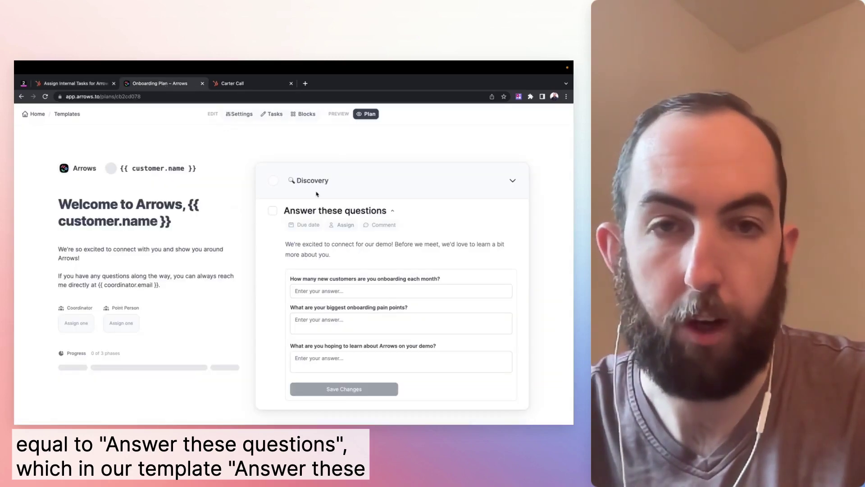
left_click(79, 84)
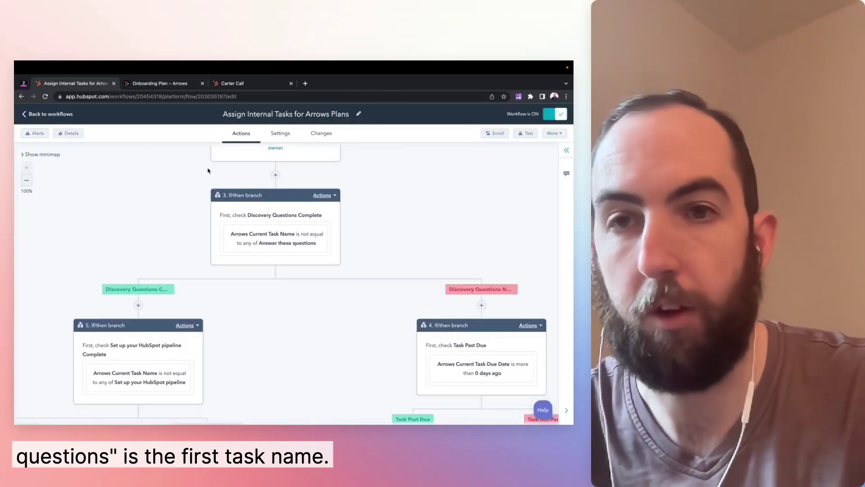
scroll(301, 260, "right", 1)
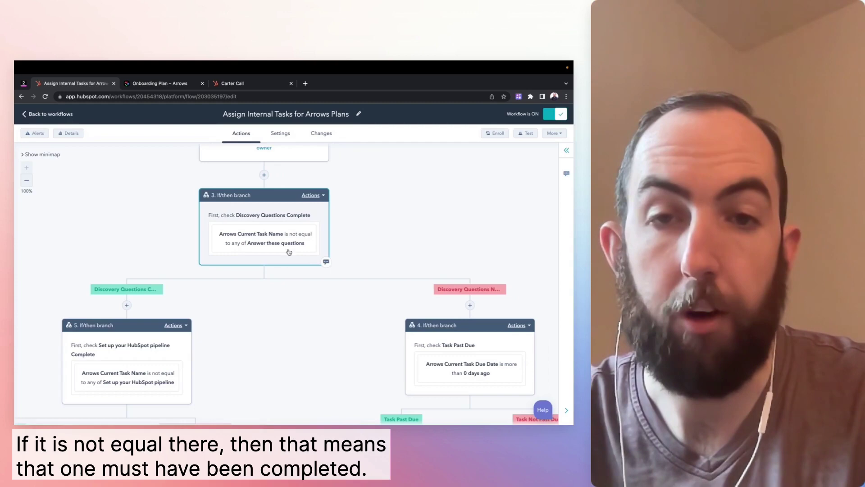
scroll(257, 263, "down", 1)
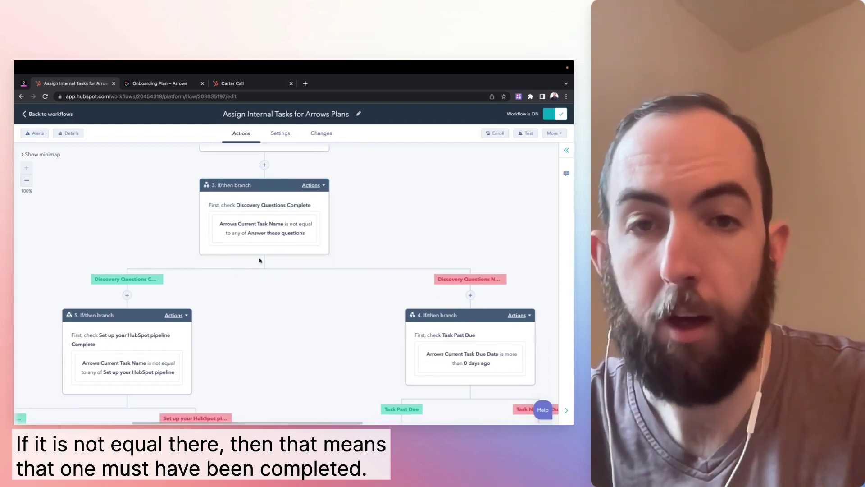
scroll(259, 261, "left", 2)
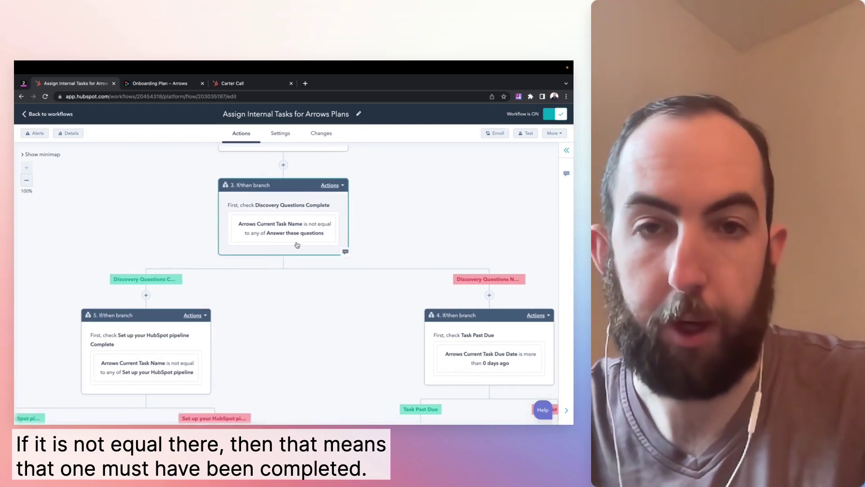
scroll(288, 257, "left", 3)
scroll(286, 264, "down", 3)
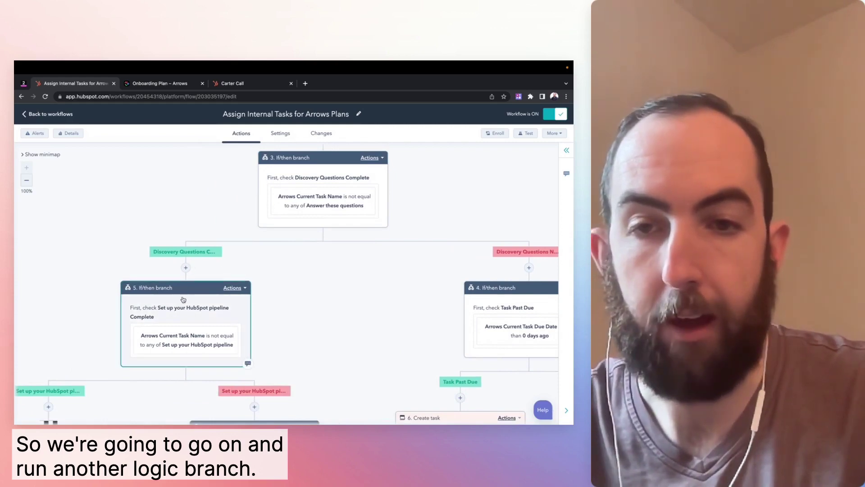
scroll(274, 262, "right", 5)
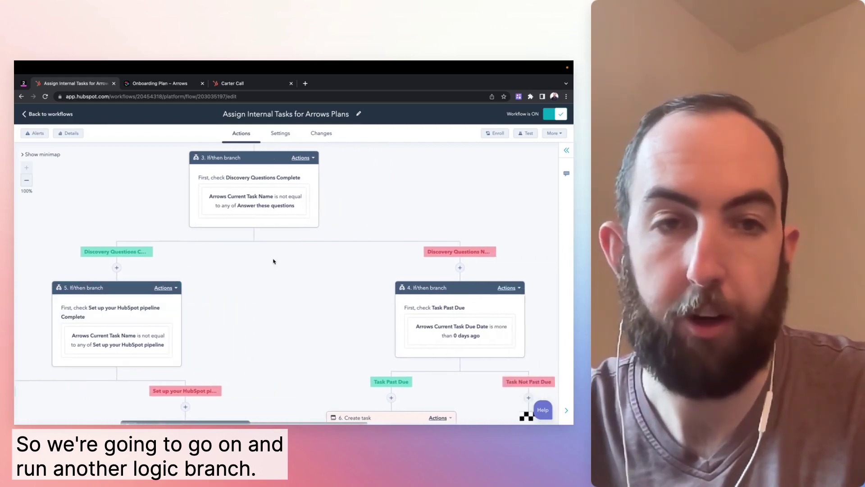
scroll(274, 261, "right", 4)
scroll(262, 270, "right", 5)
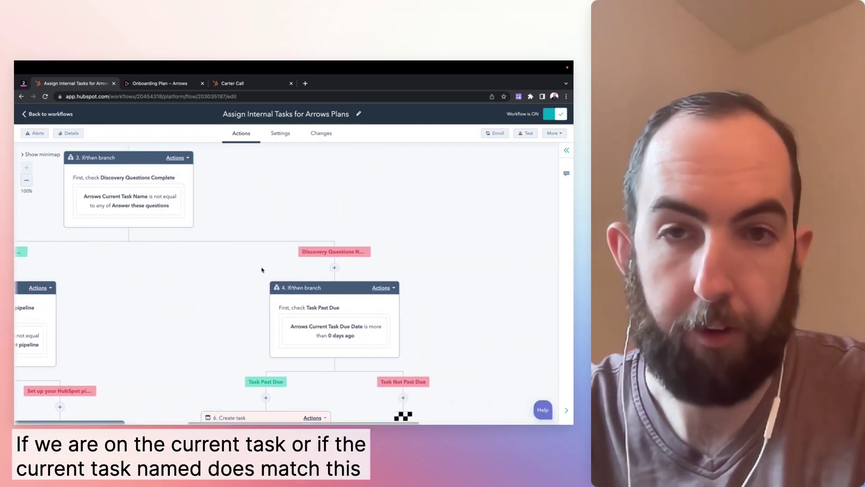
- Review the past-due check: Task Past Due creates a 'Send overdue notification email' task for the deal owner
scroll(262, 270, "down", 2)
scroll(143, 190, "up", 2)
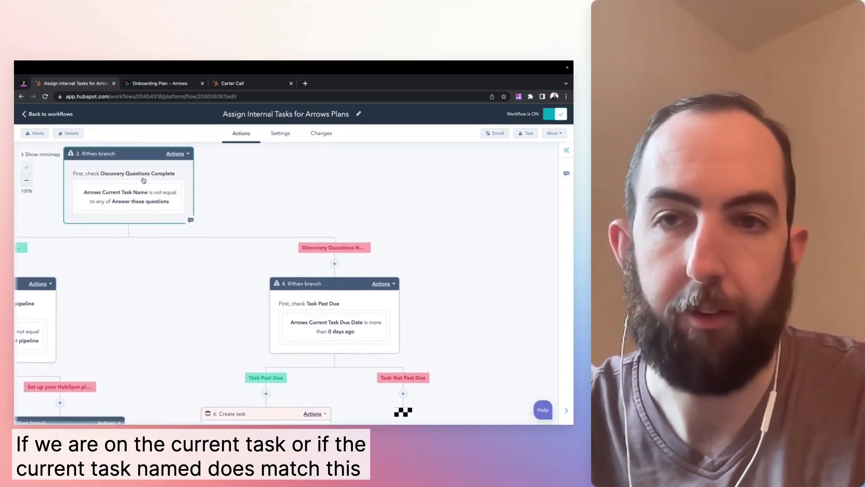
scroll(184, 228, "down", 2)
scroll(257, 231, "right", 2)
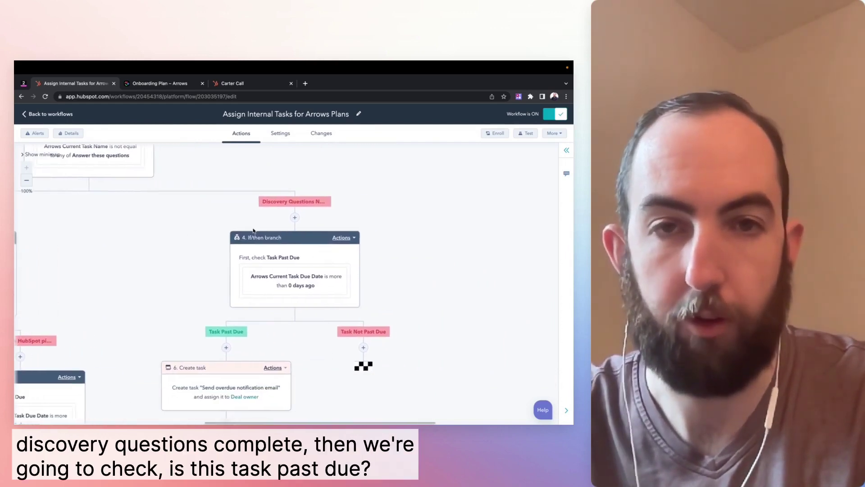
scroll(253, 231, "down", 2)
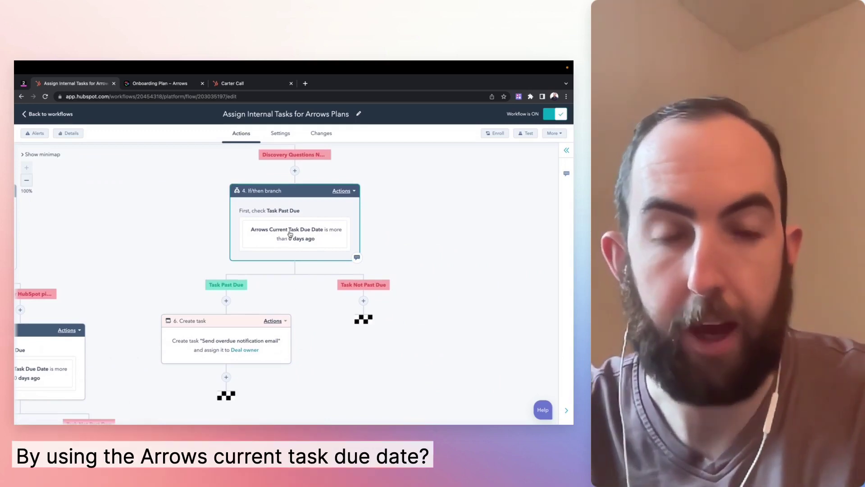
scroll(315, 236, "down", 1)
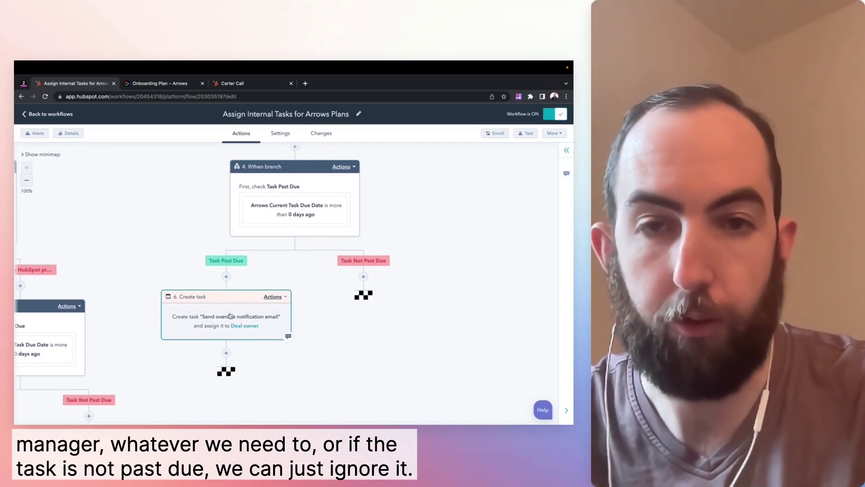
scroll(365, 269, "left", 5)
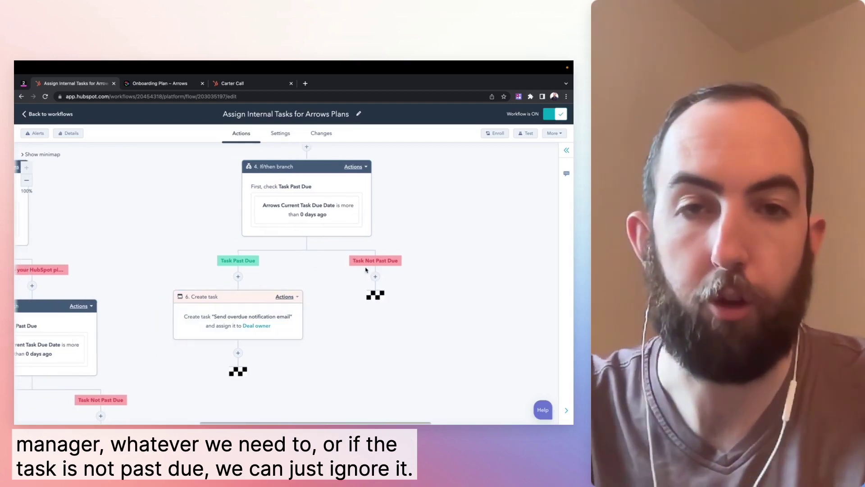
scroll(356, 266, "up", 2)
scroll(339, 262, "left", 5)
scroll(339, 262, "up", 2)
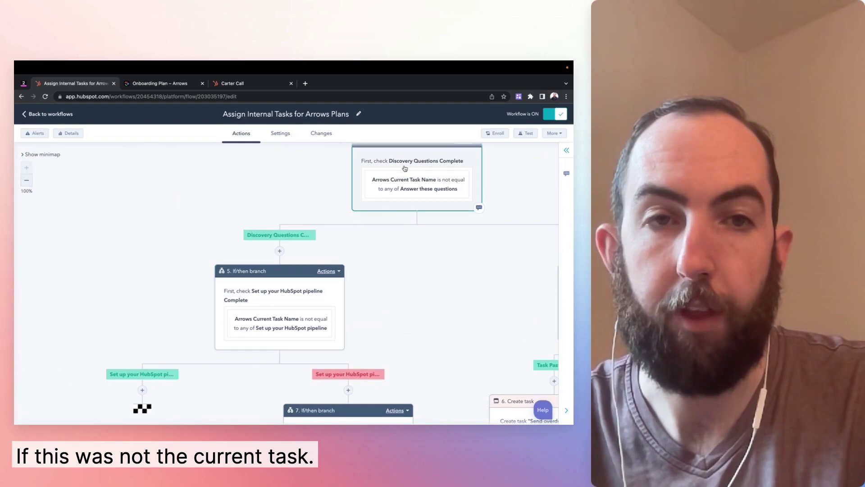
scroll(286, 275, "down", 3)
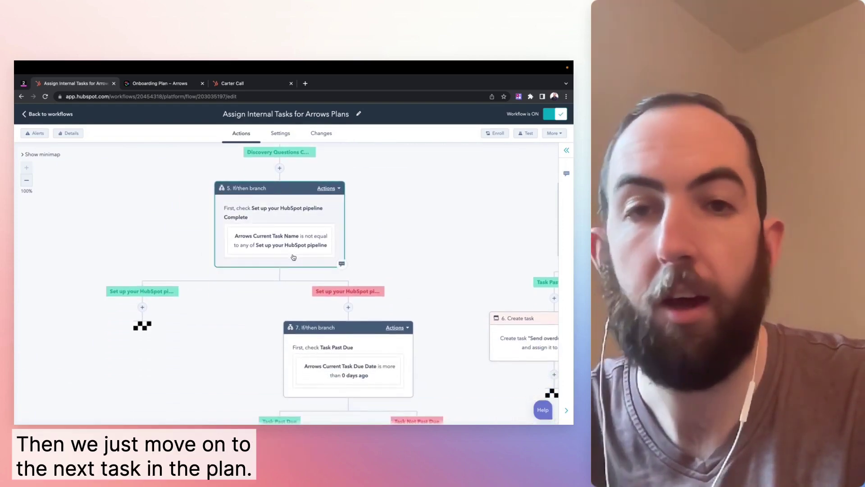
left_click(170, 86)
scroll(350, 260, "down", 1)
scroll(351, 260, "down", 5)
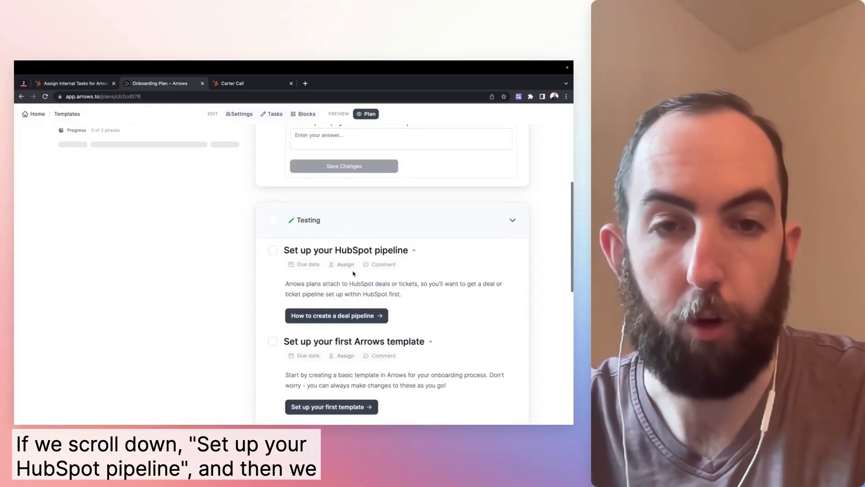
left_click(72, 84)
scroll(267, 259, "down", 2)
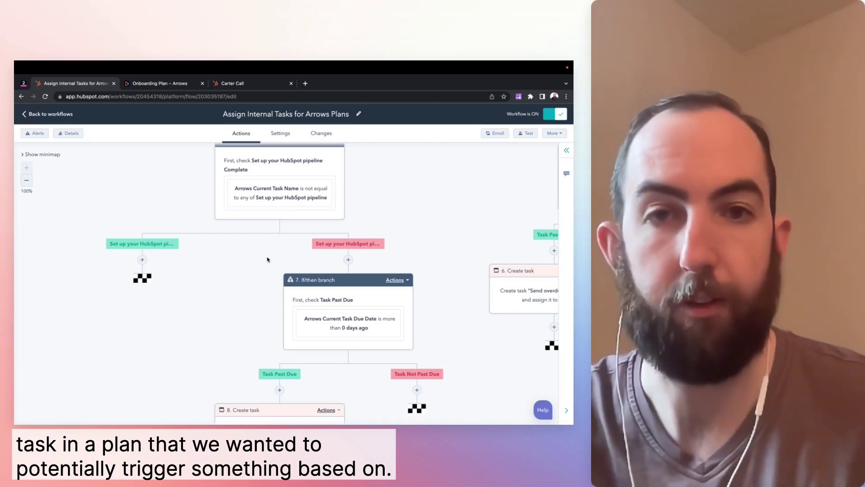
scroll(267, 260, "up", 10)
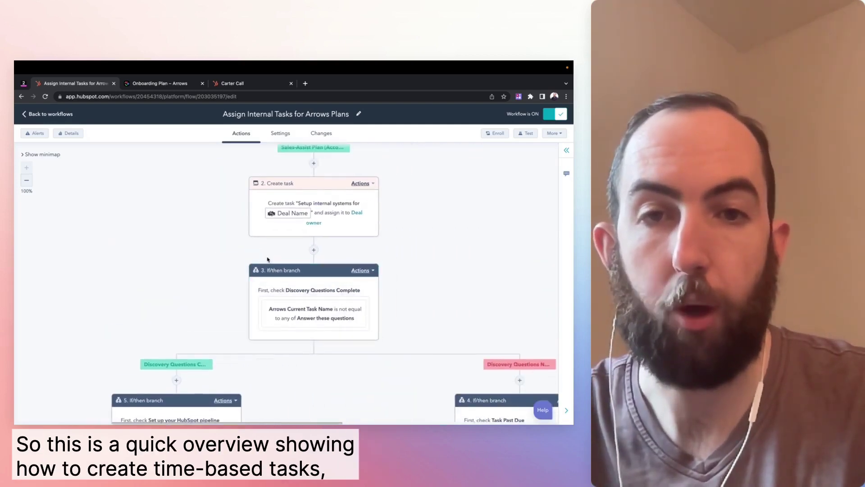
scroll(267, 259, "up", 10)
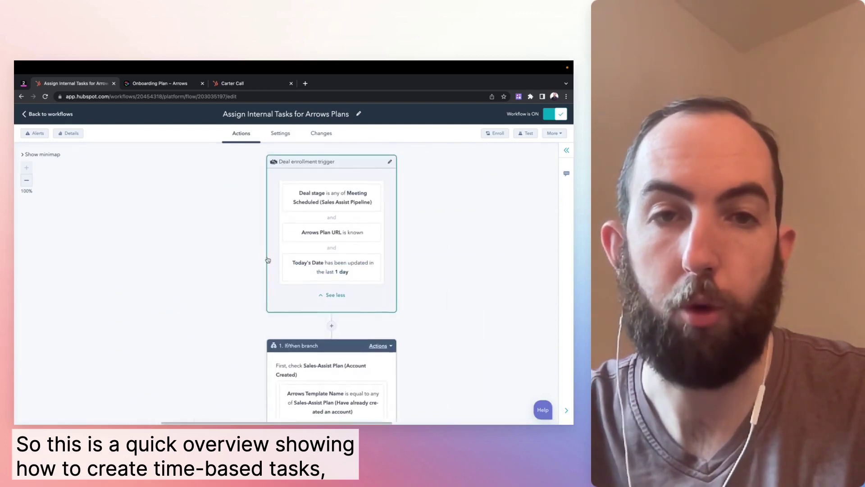
scroll(268, 260, "down", 10)
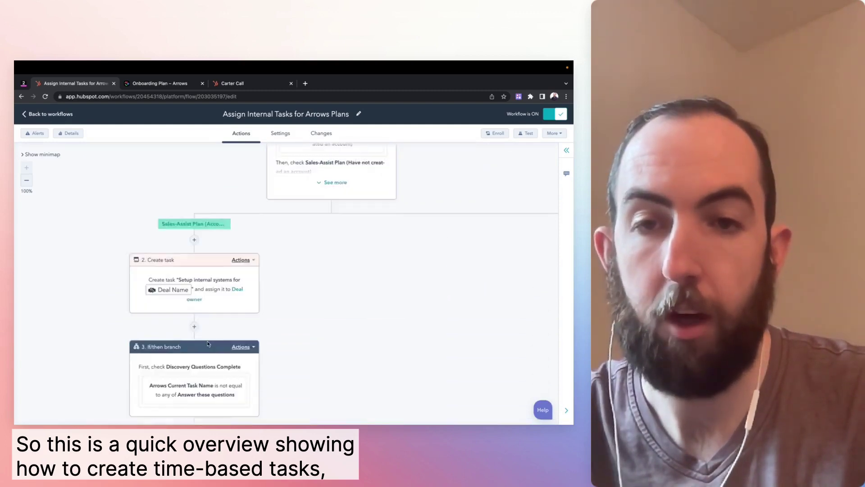
scroll(209, 344, "down", 5)
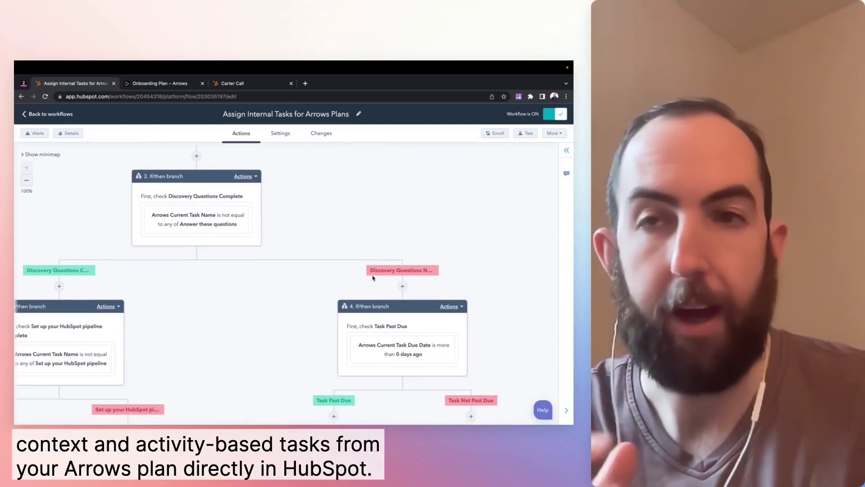